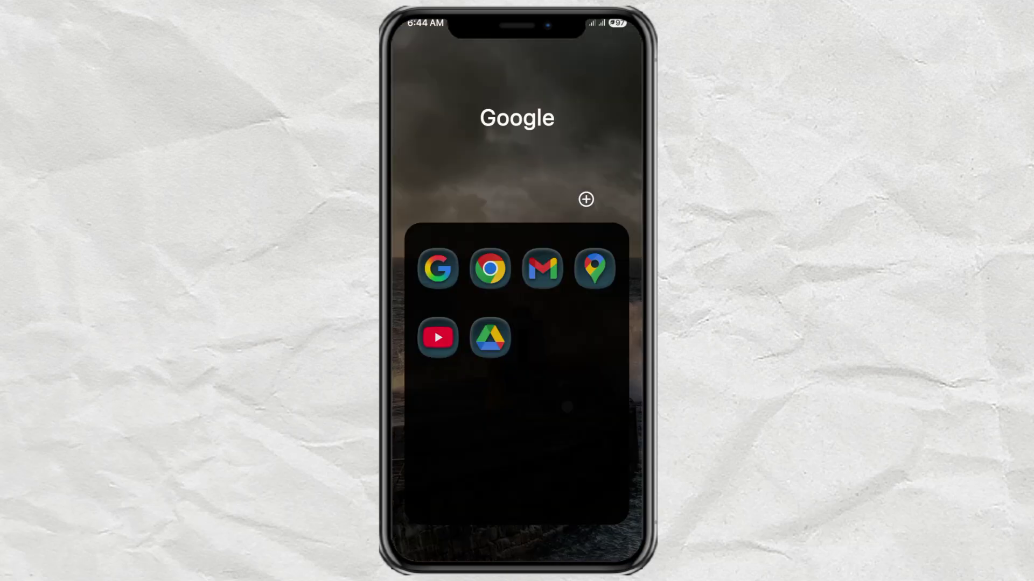
- Close and reopen the Google folder pop-up several times on the home screen
click(549, 190)
click(565, 403)
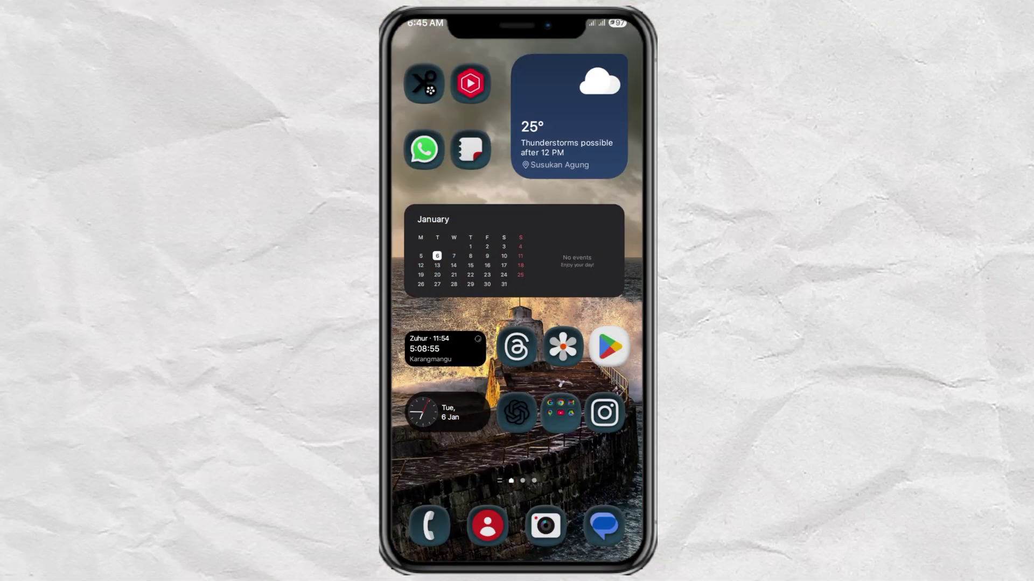
click(600, 321)
click(566, 399)
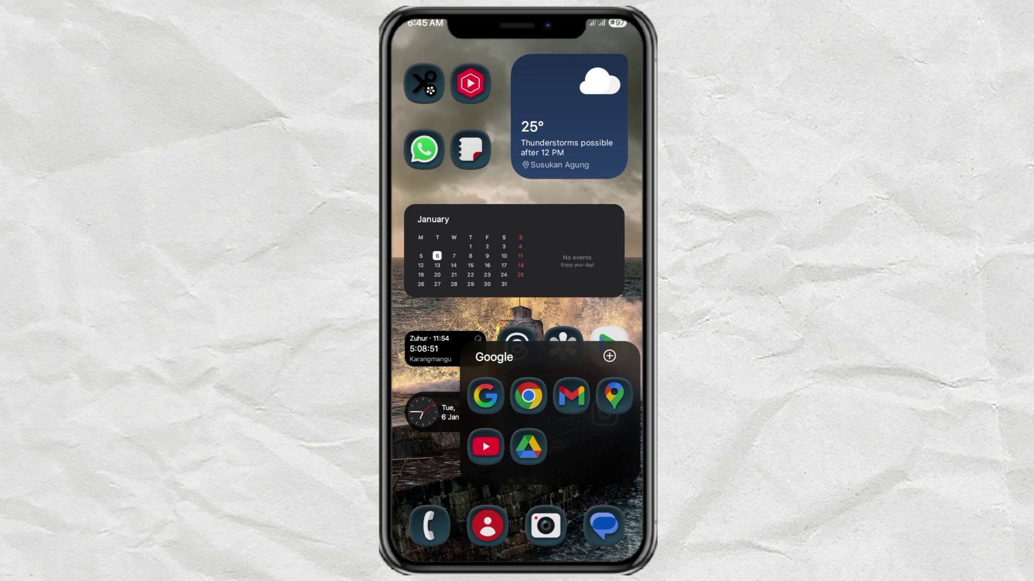
click(595, 317)
click(560, 413)
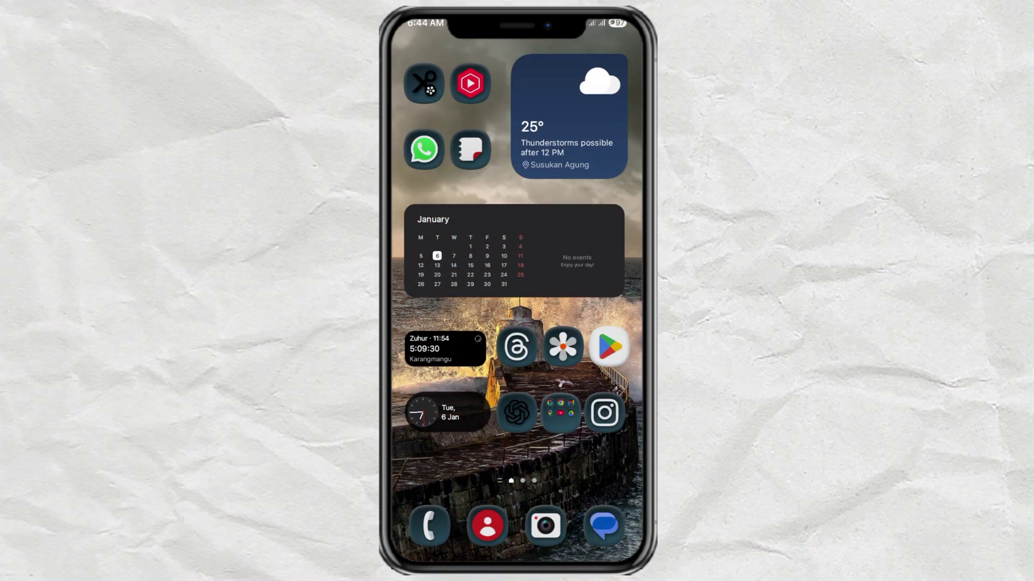
- Swipe up from the home screen to show the alphabetical app drawer
drag(517, 444, 517, 201)
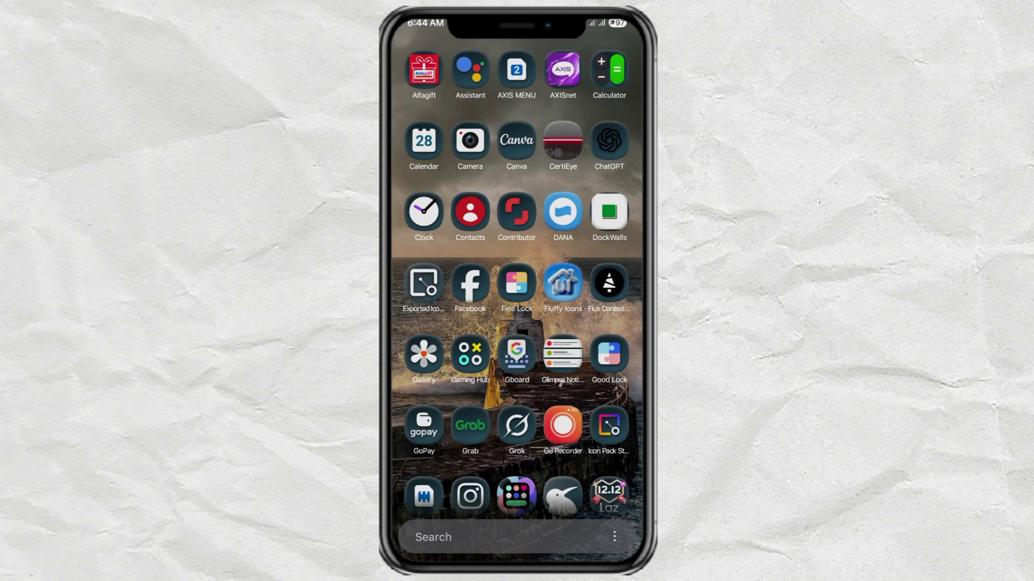
- Launch Fine Lock and open the Home Up module from its Unit list
click(517, 283)
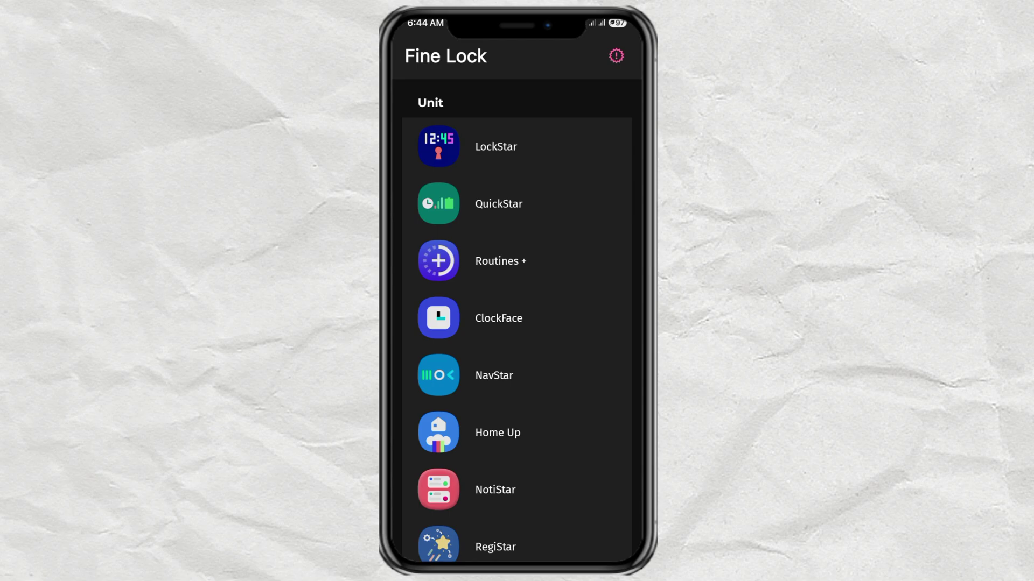
drag(600, 377, 612, 298)
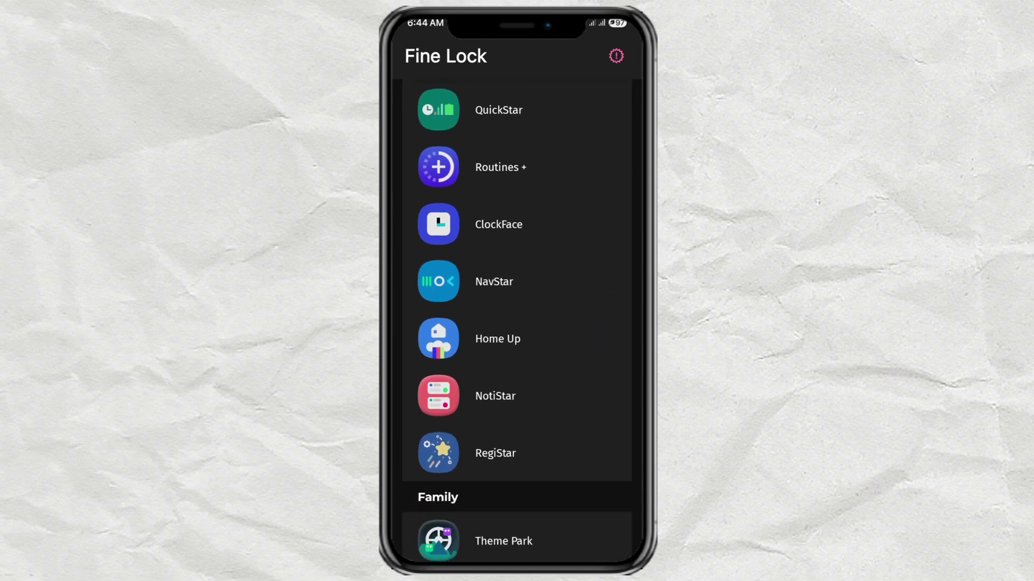
click(517, 339)
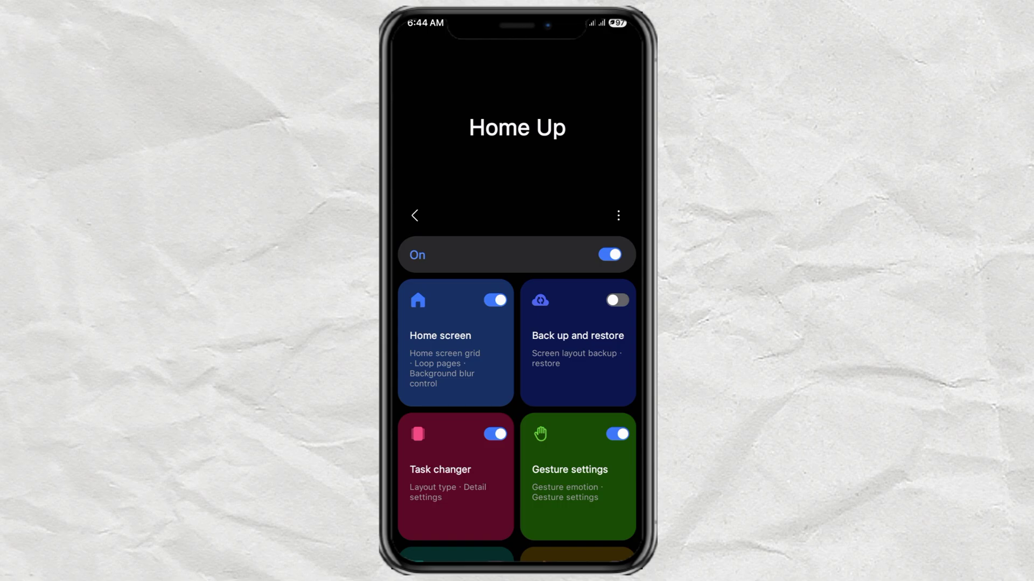
- Toggle Home Up and its Home screen feature off and on, then enter Home screen settings
click(610, 255)
click(494, 299)
click(456, 355)
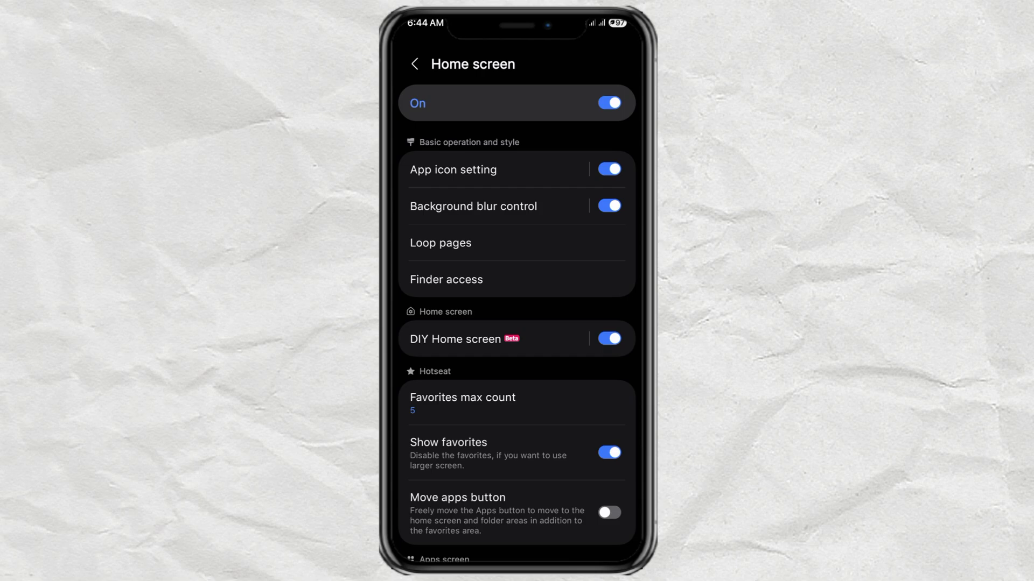
scroll(517, 340, down, 5)
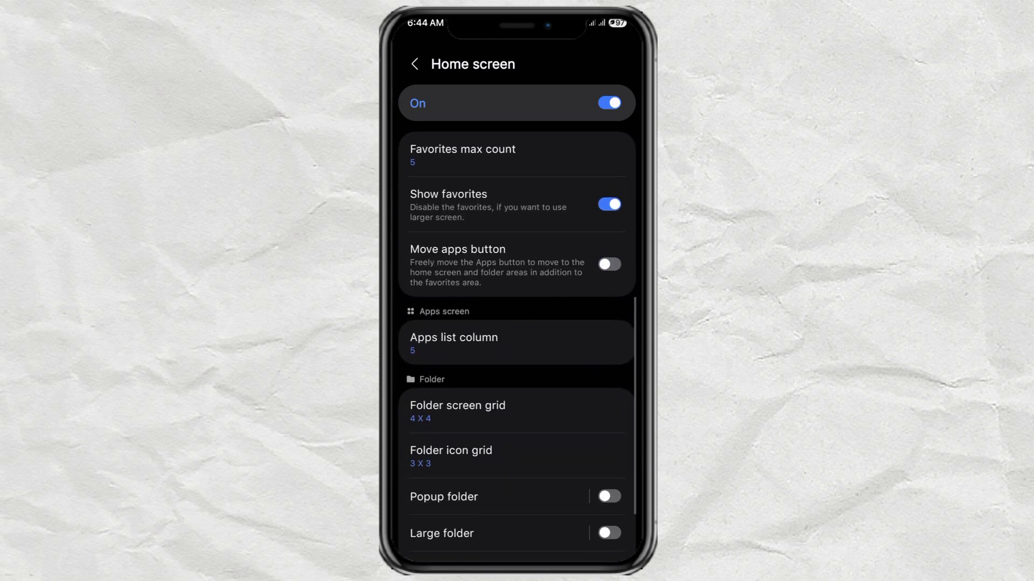
scroll(517, 323, down, 1)
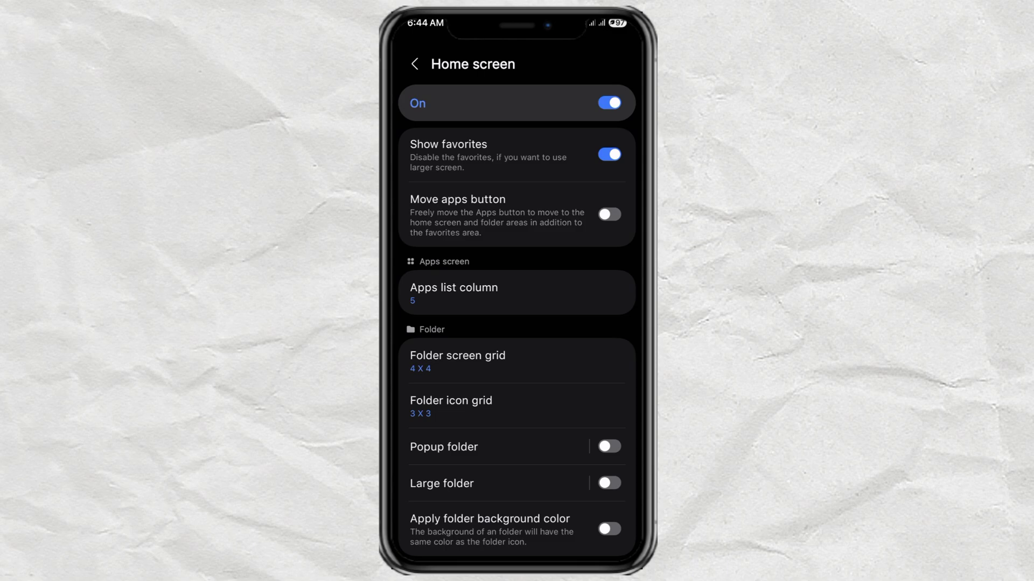
- Enable the Popup folder toggle under Folder and swipe back to the home screen
click(609, 447)
drag(544, 430, 544, 242)
click(562, 413)
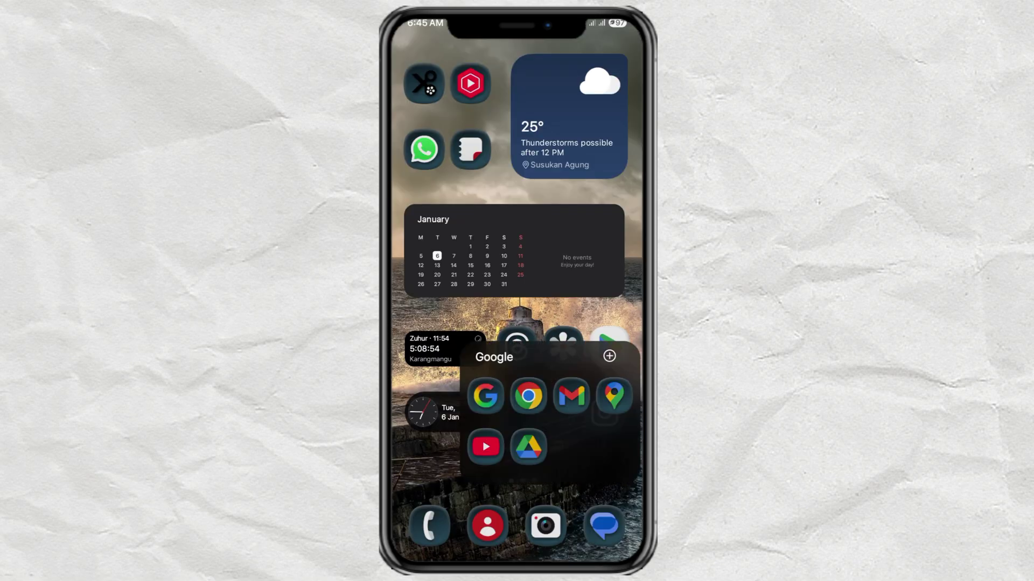
click(601, 320)
click(566, 399)
click(595, 317)
click(569, 404)
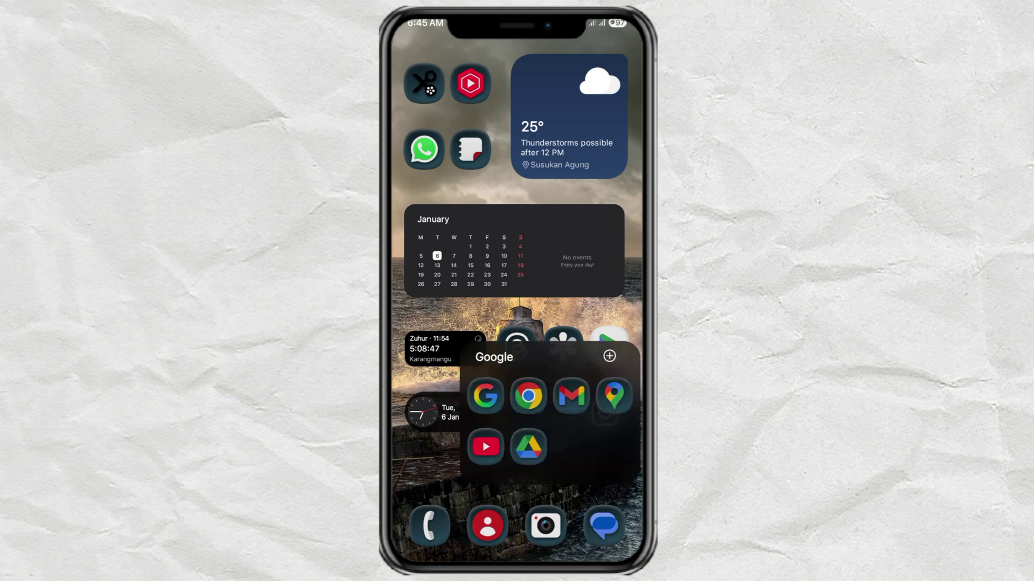